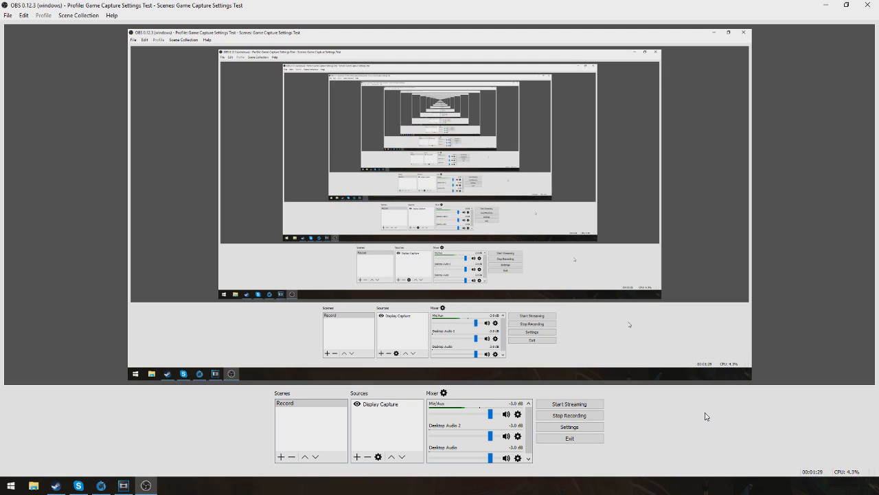
- Examine the audio mixer and the track assignments of each source in the advanced audio properties
scroll(508, 431, "down", 1)
scroll(488, 433, "up", 5)
scroll(472, 422, "up", 1)
left_click_drag(495, 415, 490, 440)
left_click(445, 394)
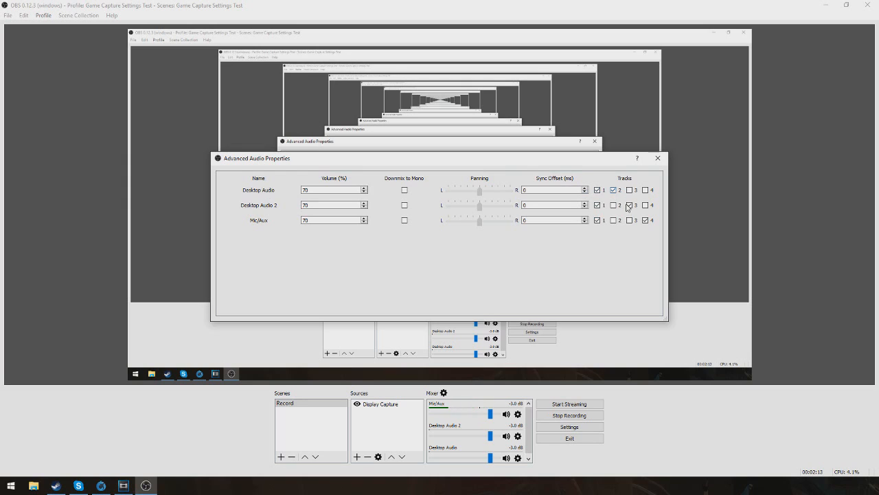
left_click(645, 220)
left_click(657, 158)
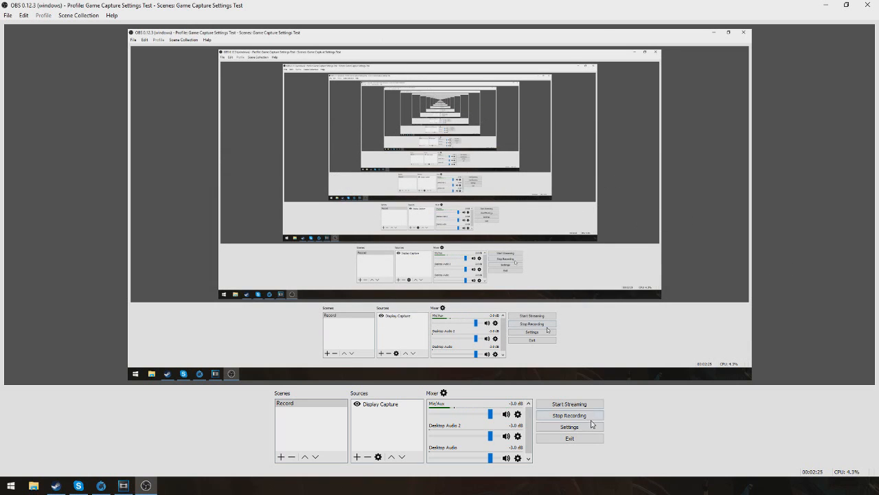
- Try the Dark theme in the general settings and switch back to the Default theme
left_click(569, 427)
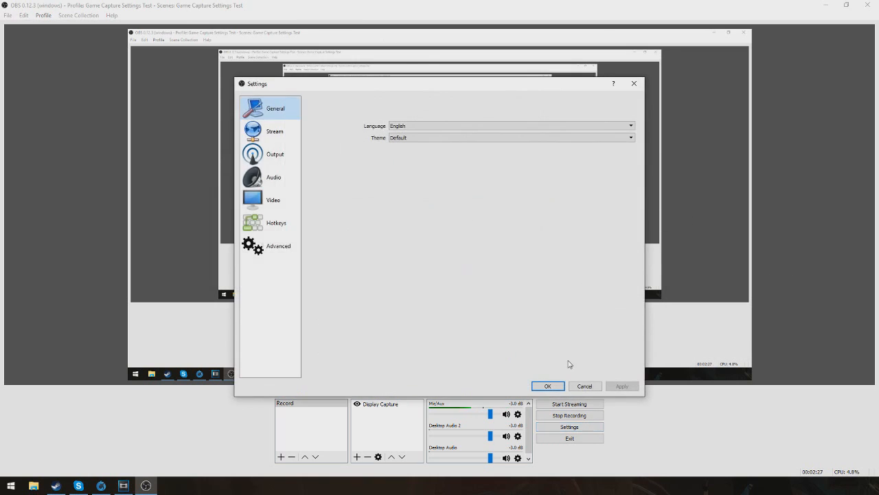
left_click_drag(378, 93, 384, 79)
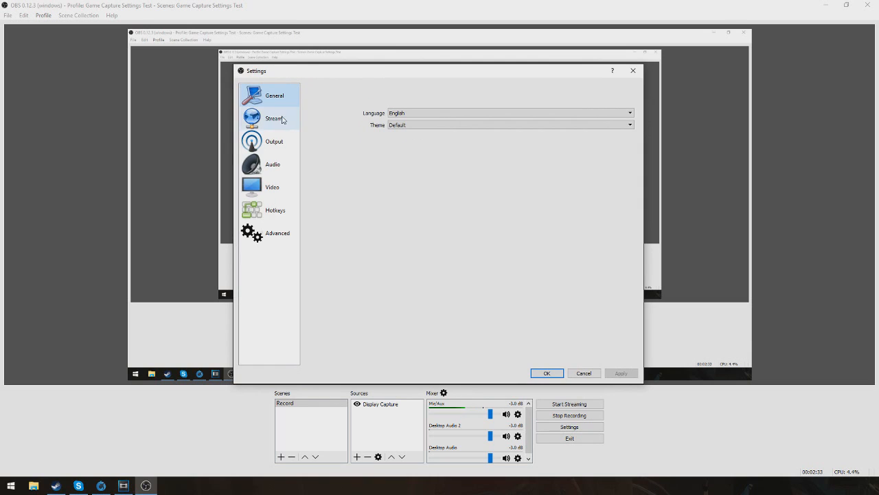
left_click(407, 125)
left_click(408, 133)
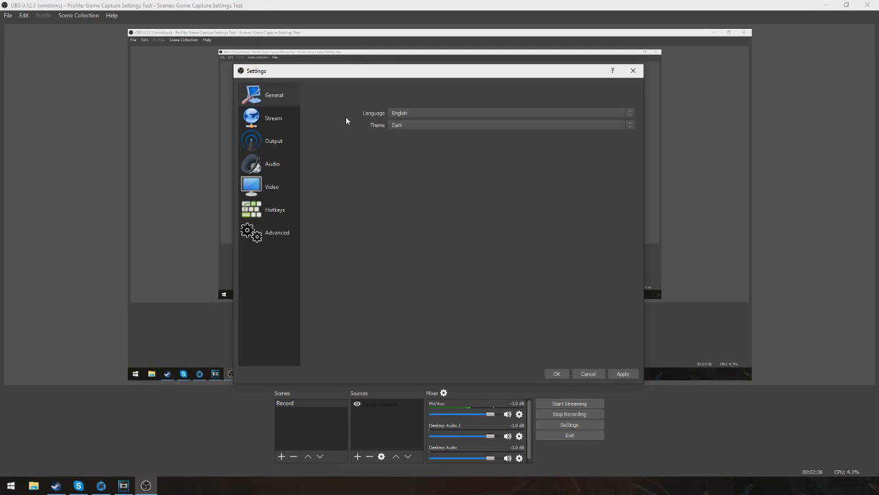
left_click(408, 126)
left_click(412, 142)
left_click(400, 126)
left_click(398, 138)
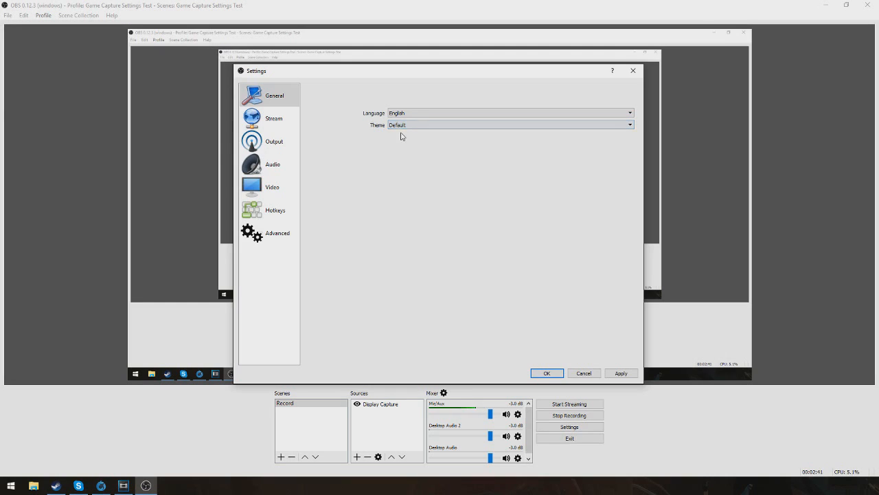
- Review the stream settings and the streaming output's CPU usage preset and keyframe interval
left_click(269, 120)
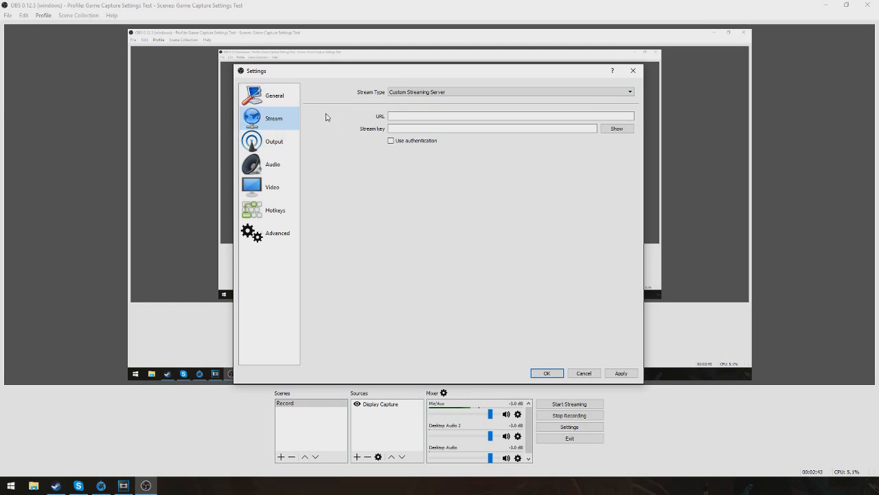
left_click(293, 143)
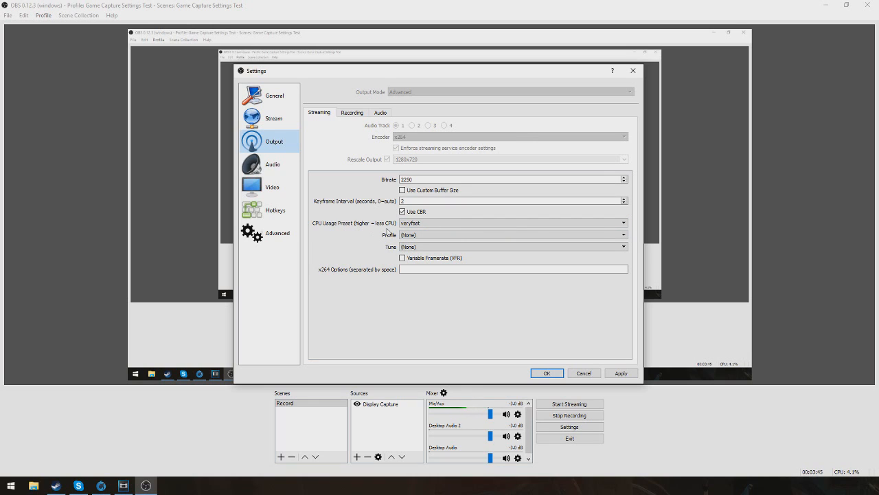
left_click(409, 225)
left_click(413, 234)
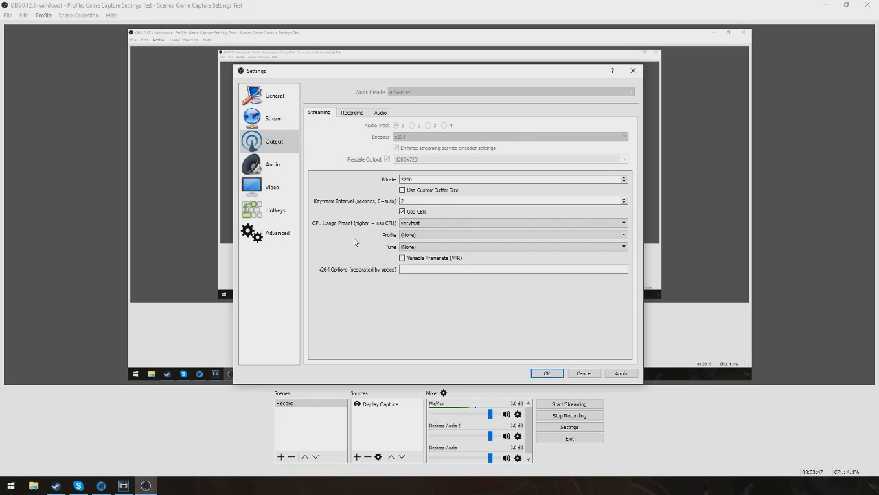
left_click(421, 201)
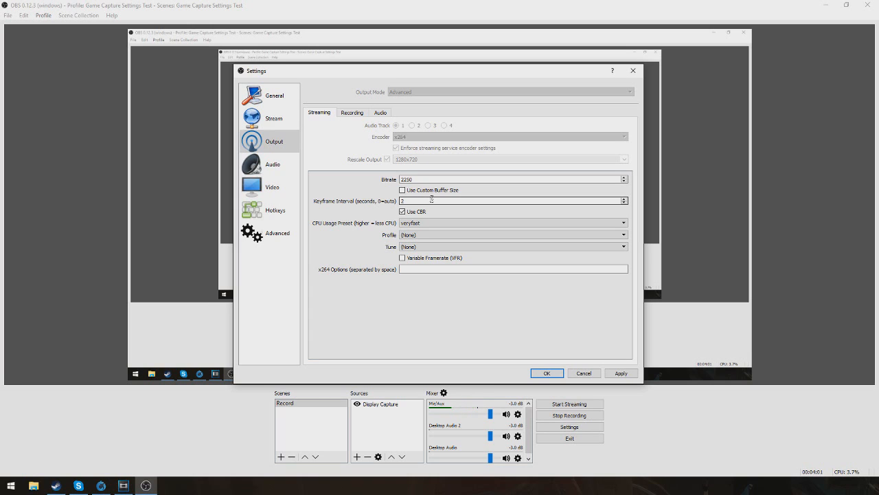
- Examine the recording output's encoder settings, including the keyframe interval, CRF and CPU usage preset
left_click(350, 113)
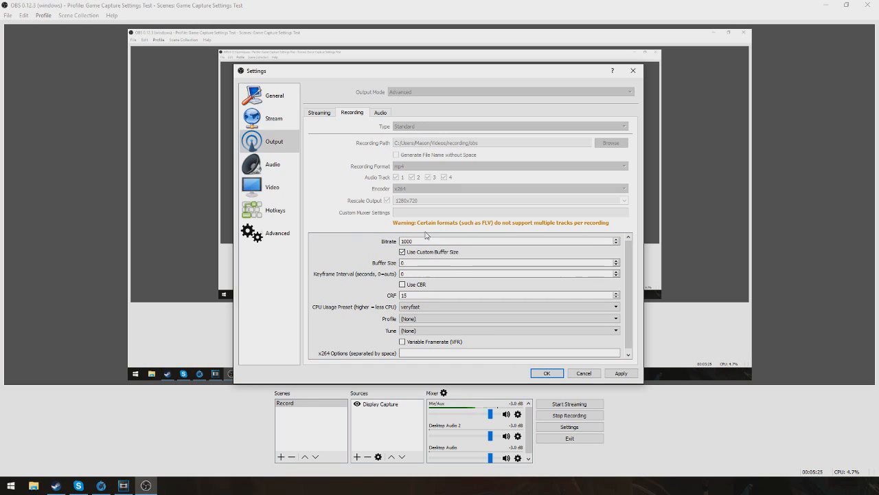
left_click(431, 273)
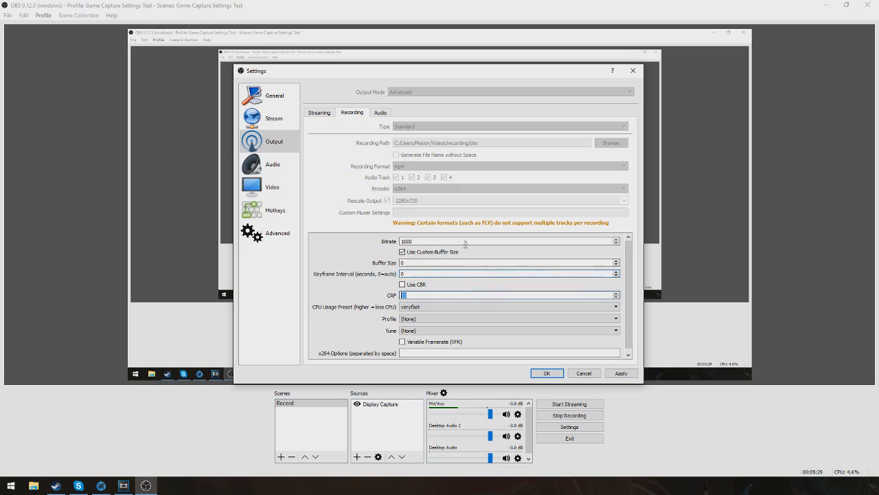
double_click(435, 295)
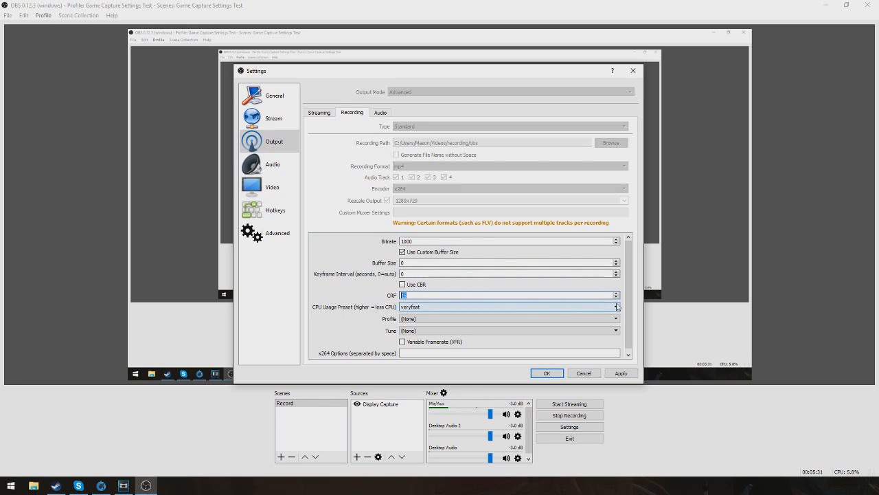
left_click_drag(630, 299, 630, 308)
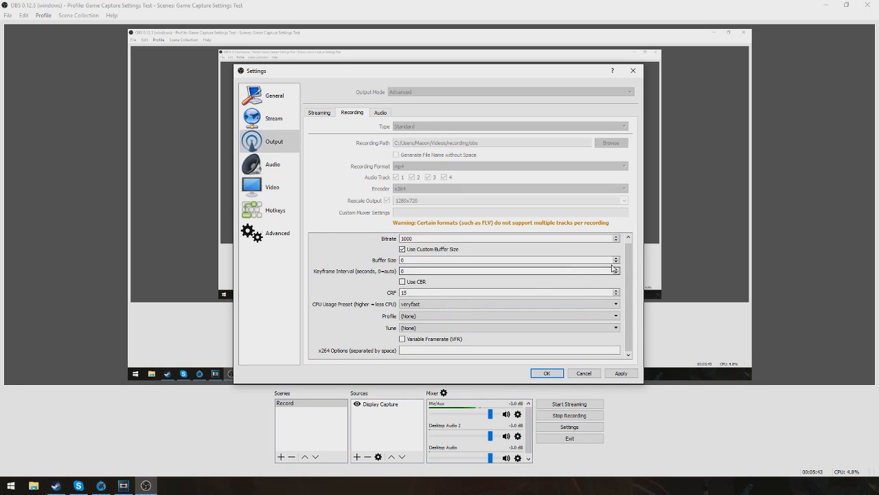
scroll(625, 279, "up", 1)
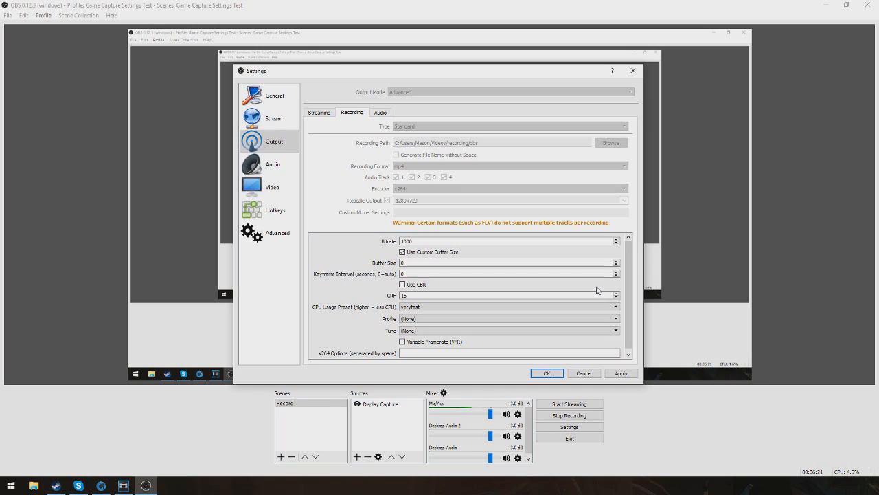
- Check the output audio bitrates per track, and reopen the settings to review the audio sample rate options and audio devices
left_click(382, 114)
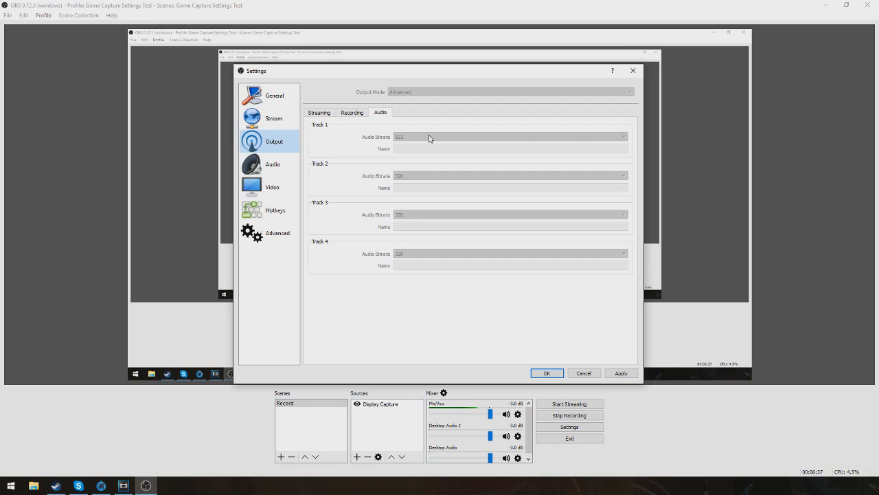
left_click(584, 373)
left_click(574, 427)
left_click(276, 154)
left_click(274, 182)
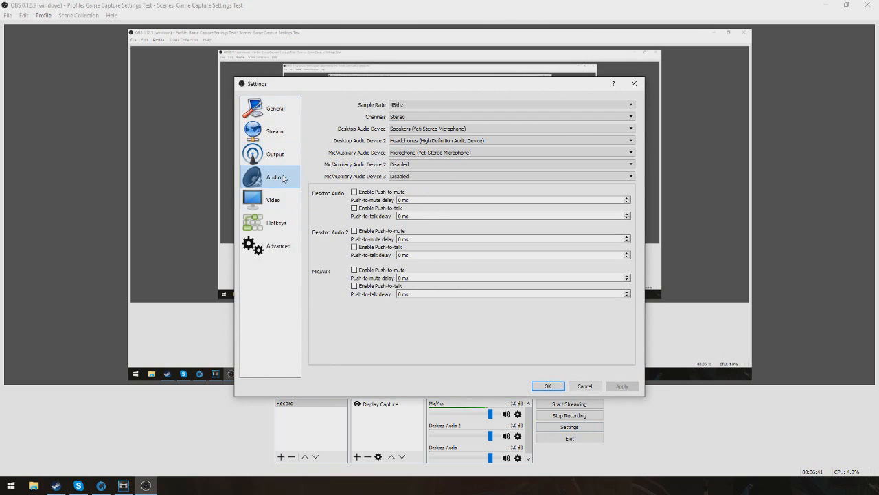
left_click(410, 107)
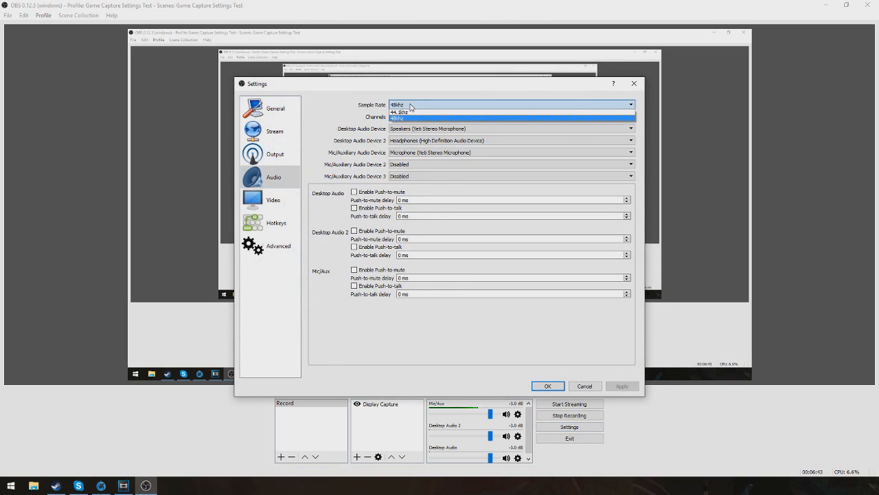
left_click(443, 98)
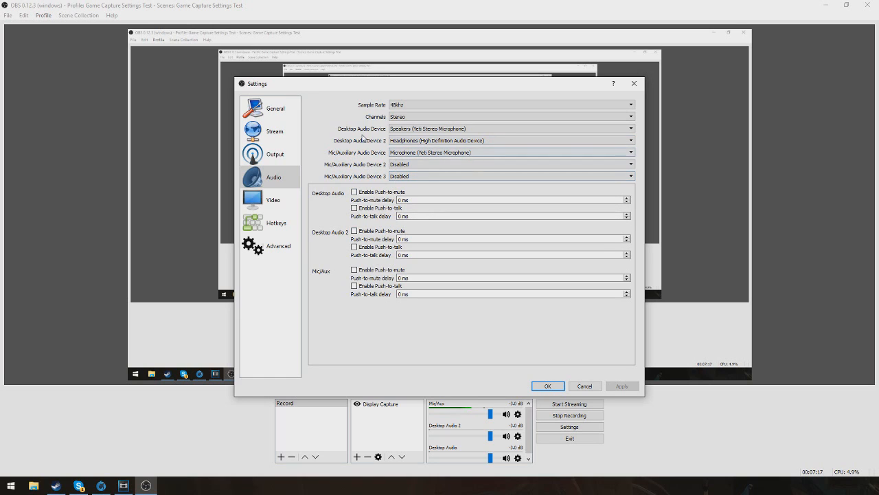
- Review the video, hotkey and advanced settings, and close the settings without changes
left_click(272, 200)
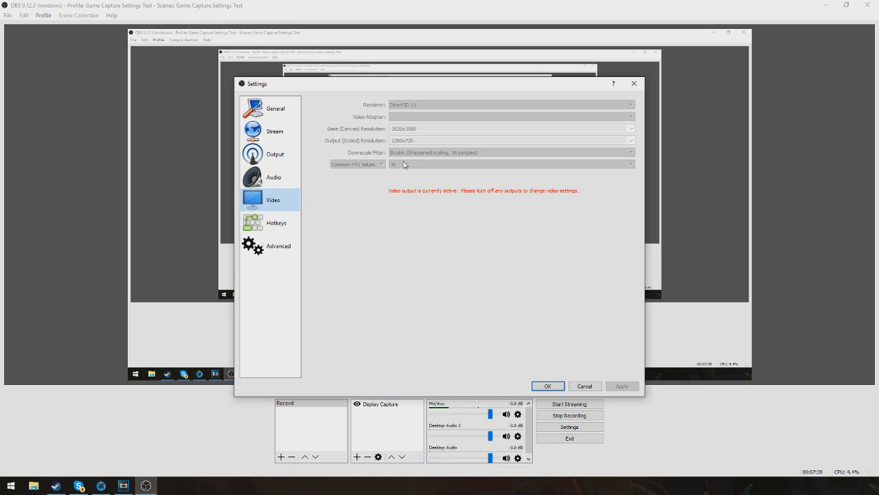
left_click(274, 222)
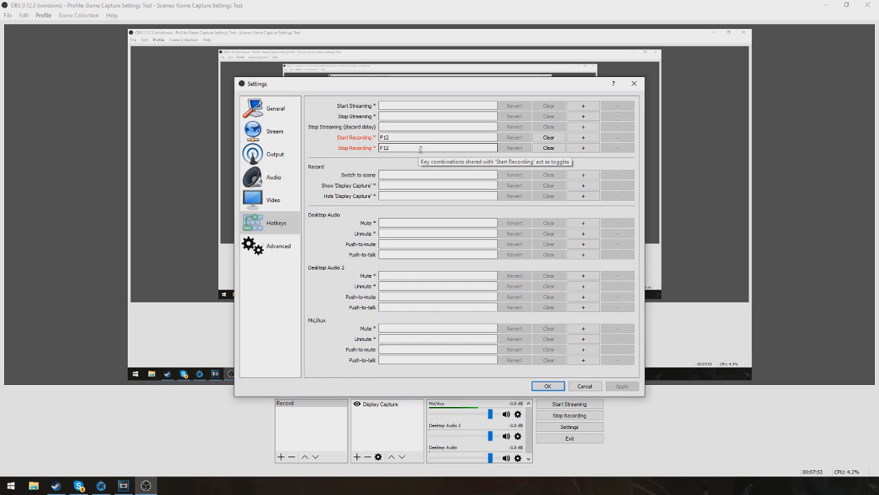
left_click(288, 246)
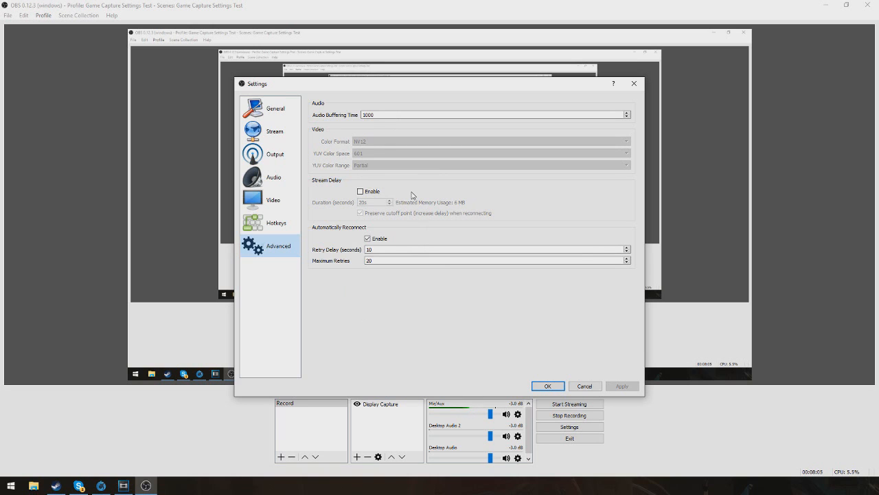
left_click(634, 83)
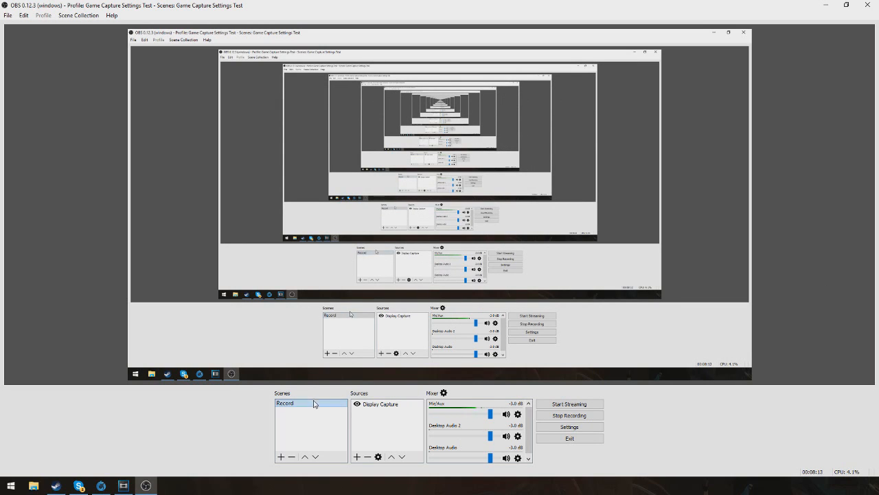
- Look through the source types that can be added to the Record scene, without adding one
right_click(358, 418)
mouse_move(382, 425)
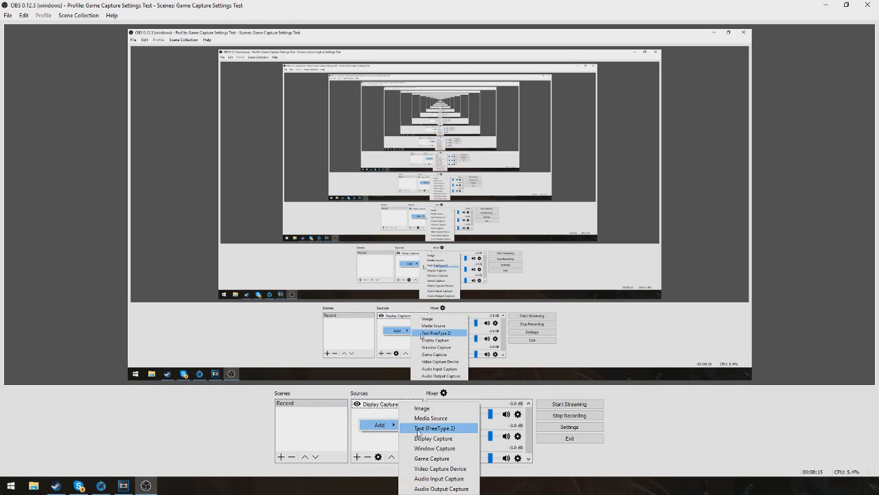
left_click(675, 450)
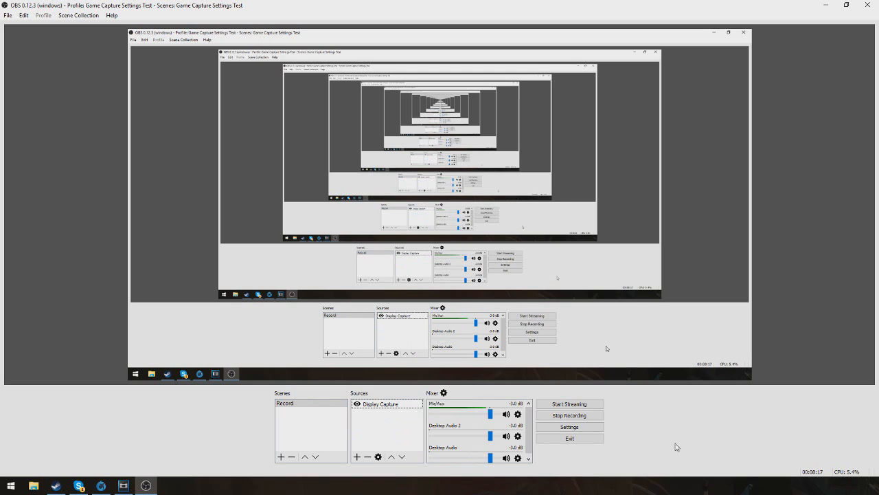